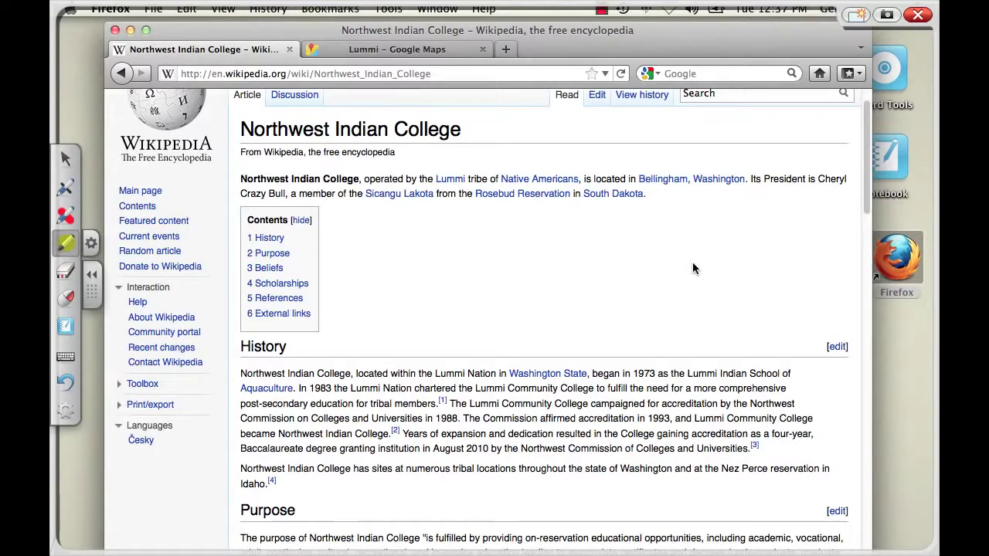
Highlight "Lummi Nation in Washington State" and "gaining accreditation as a four-year, Baccalaureate degree granting institution in August 2010" in yellow in the History section
mouse_move(512, 289)
left_mouse_down()
mouse_move(581, 255)
mouse_move(684, 334)
left_mouse_up()
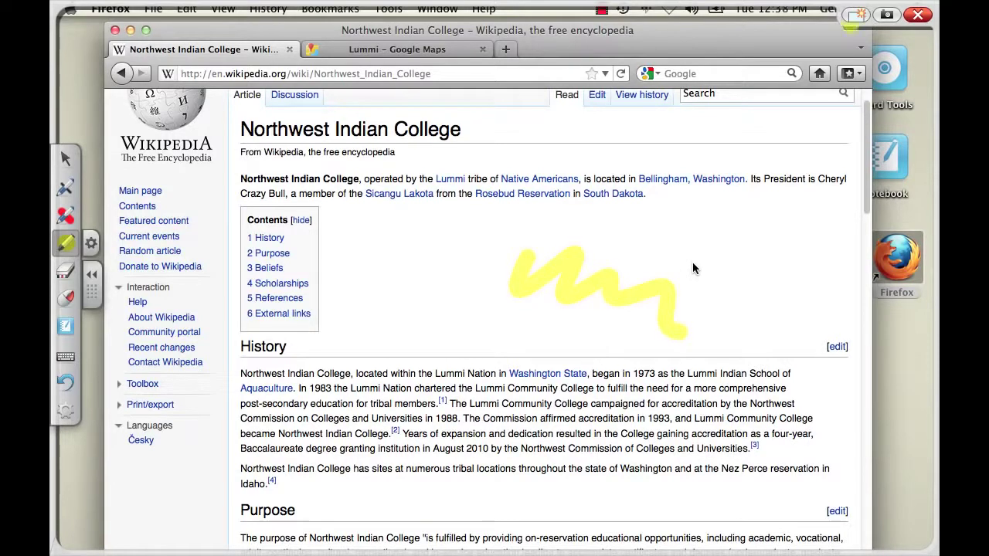
key("super+z")
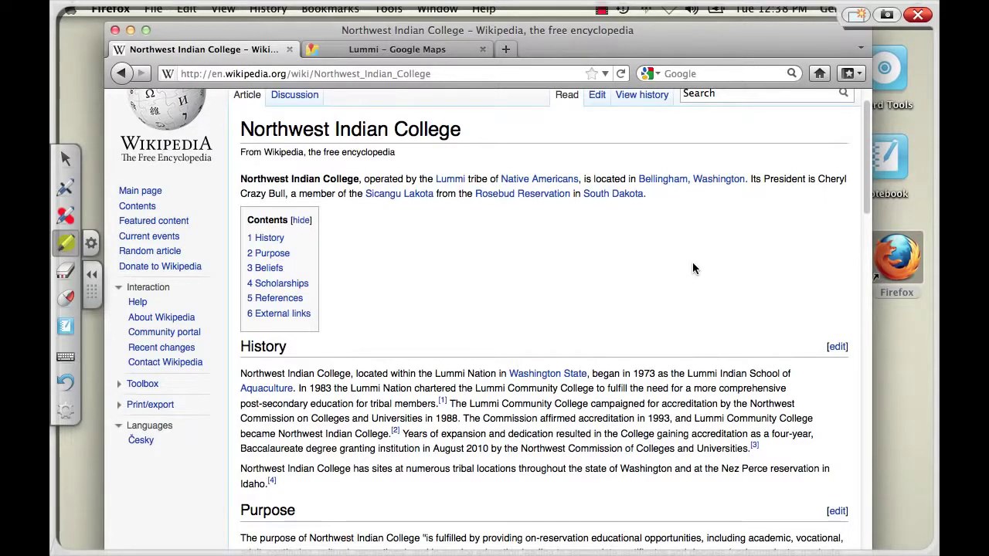
left_click_drag(435, 375, 595, 378)
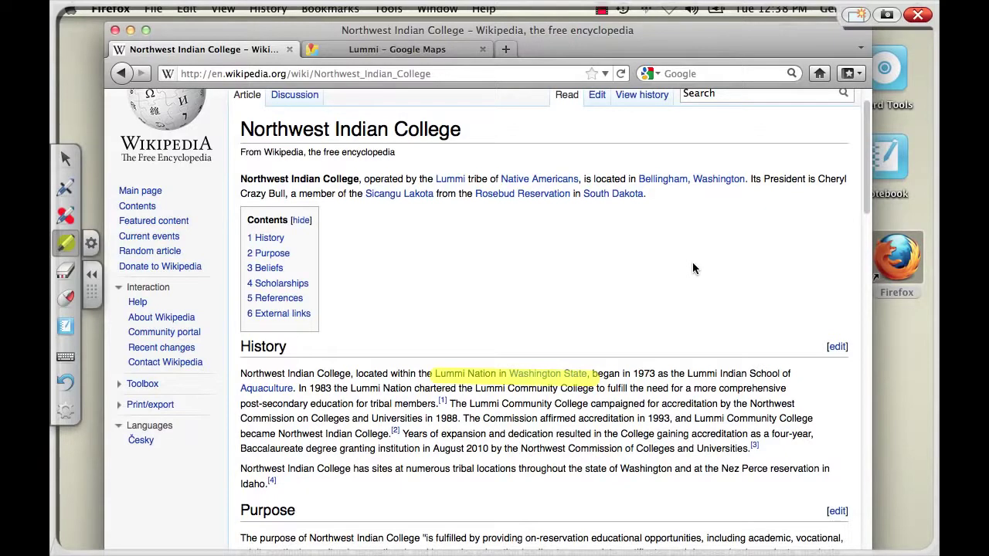
left_click_drag(663, 434, 816, 434)
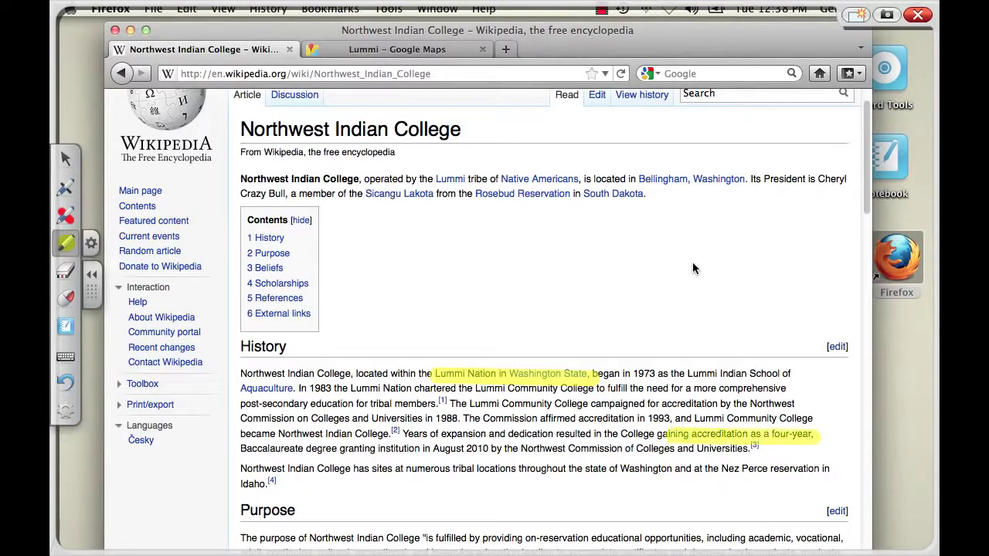
left_click_drag(230, 448, 499, 449)
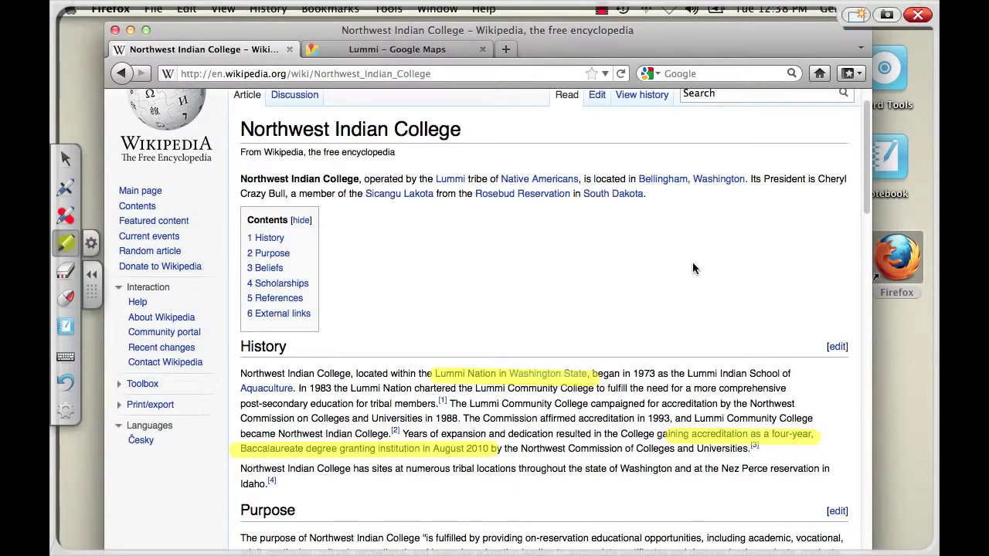
Capture the highlighted Wikipedia page to the notebook file and close its ink layer
key("Escape")
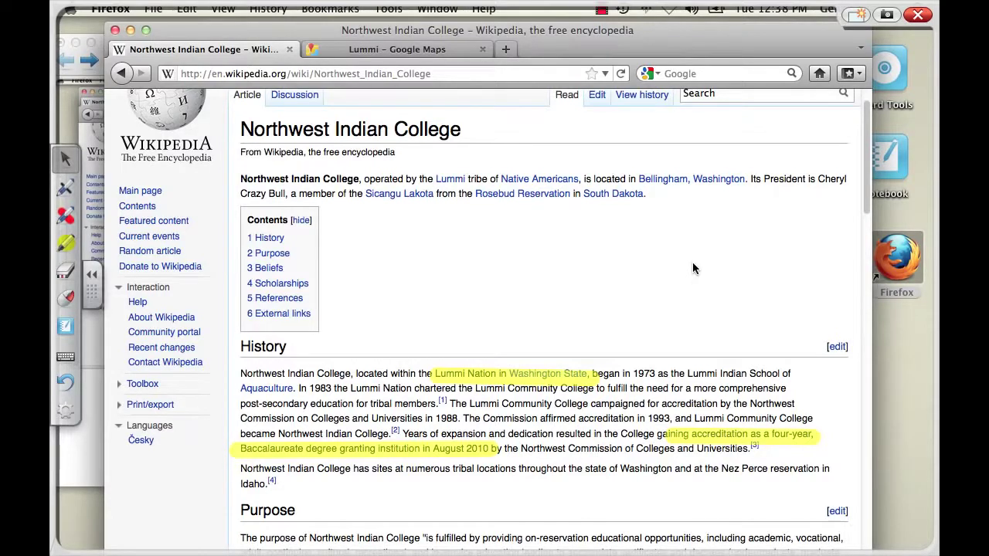
right_click(693, 264)
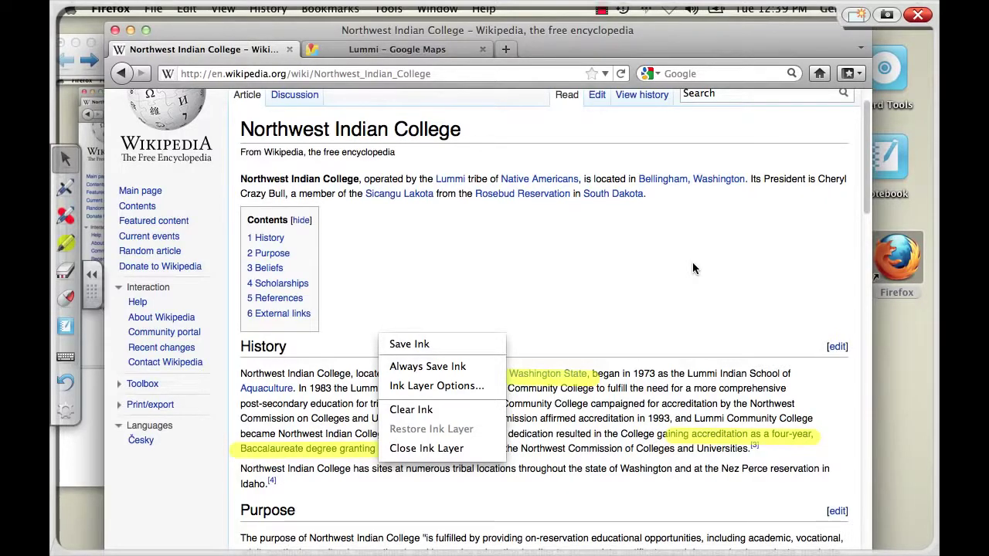
left_click(692, 268)
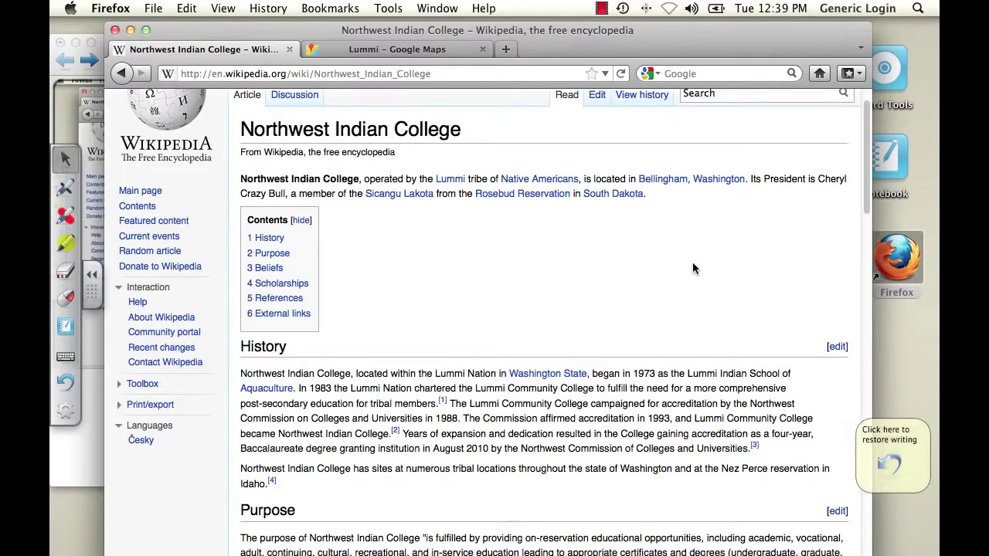
Bring the Notebook window forward and reposition it to check the captured Wikipedia page, returning to the browser at the end
left_click_drag(587, 41, 588, 42)
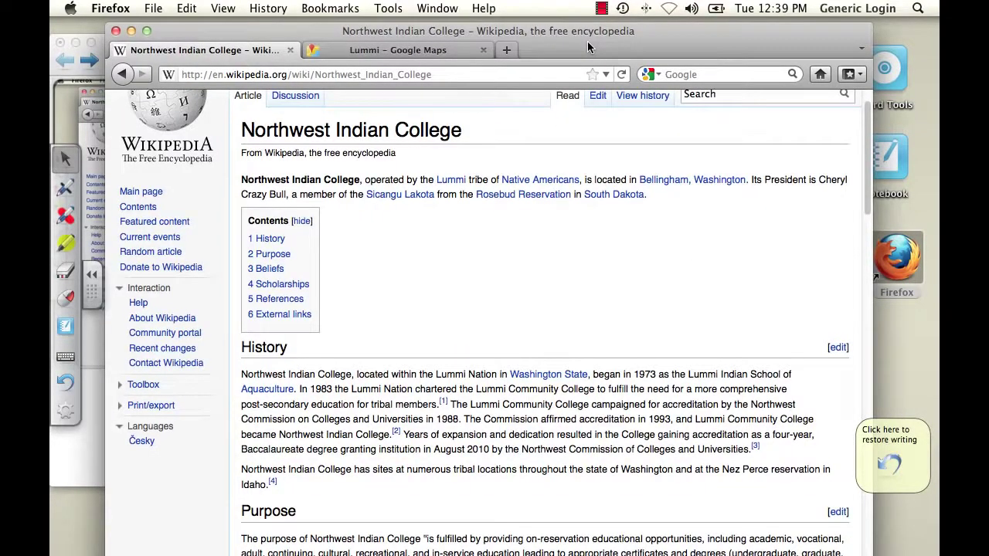
left_click(72, 75)
left_click_drag(358, 44, 455, 36)
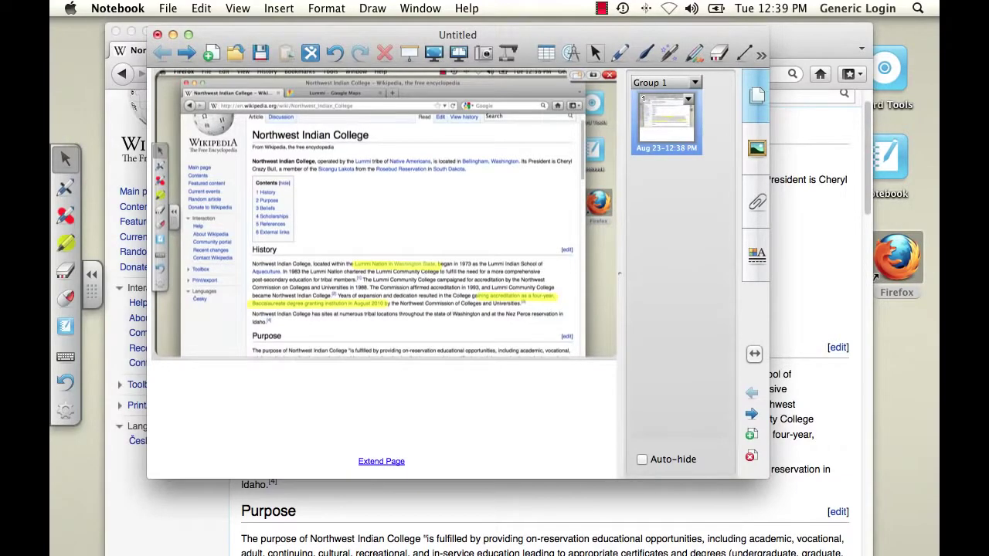
left_click(794, 242)
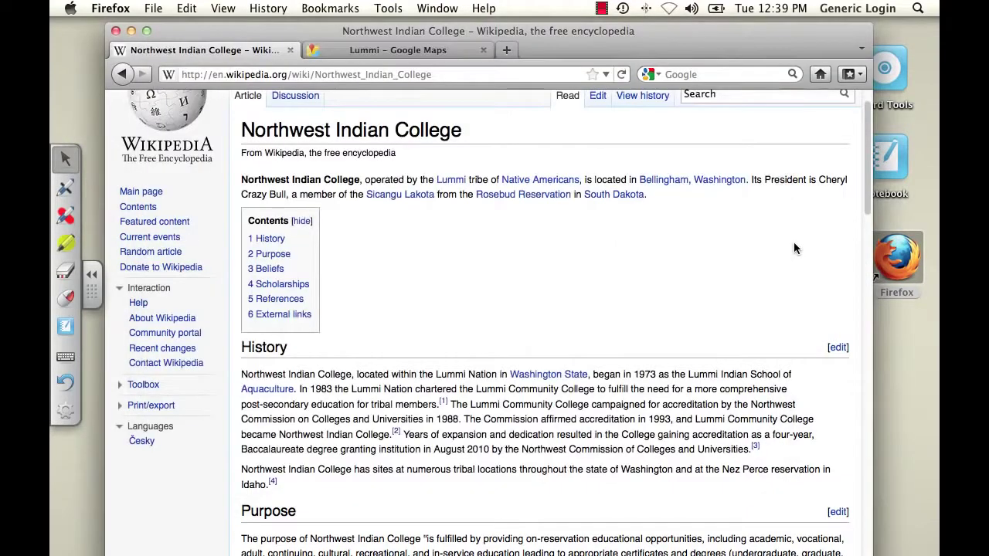
On the Lummi Google Maps page, draw a red arrow pointing at Bellingham and red dots on the peninsula's bay shore and beside Lummi Island
left_click(398, 50)
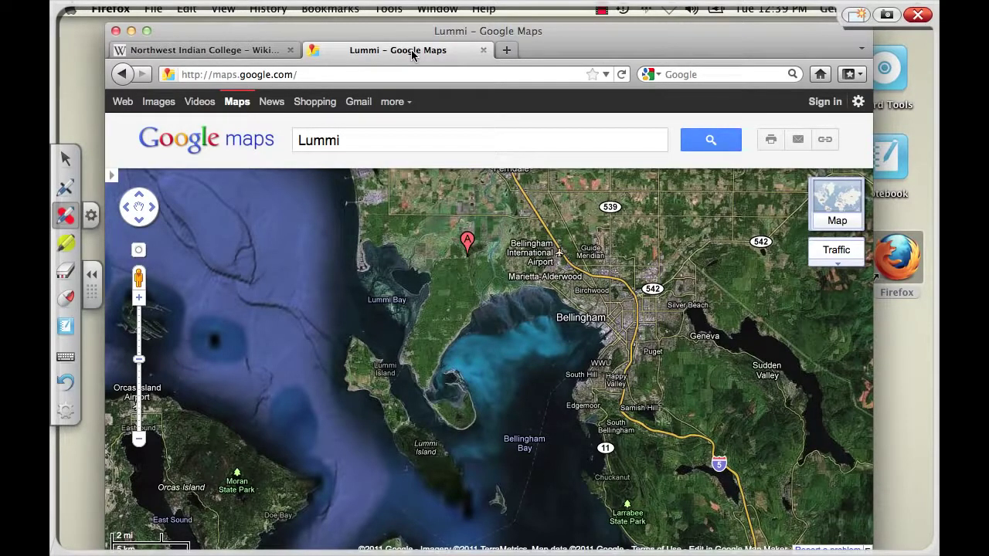
mouse_move(524, 355)
left_mouse_down()
mouse_move(581, 328)
mouse_move(581, 367)
left_mouse_up()
left_click_drag(583, 322, 525, 324)
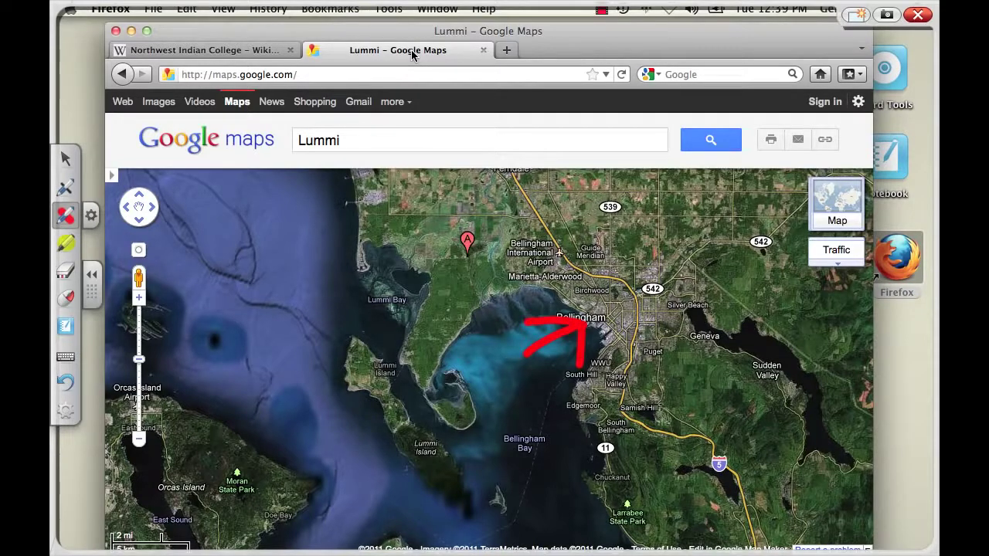
left_click_drag(470, 296, 476, 295)
left_click(417, 373)
Set the pen's line style to bright blue with the fourth thickness and save the tool properties
left_click(91, 215)
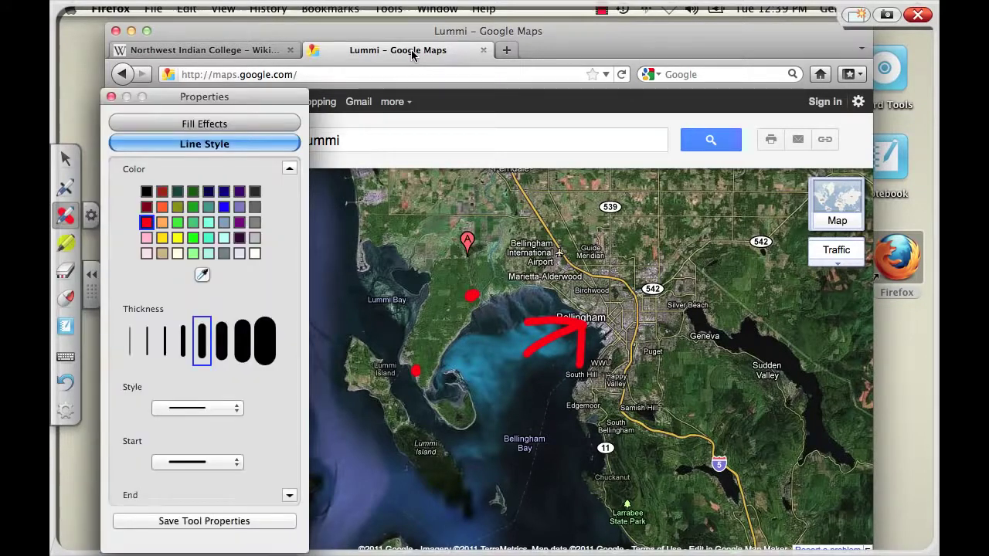
left_click(224, 210)
left_click(183, 349)
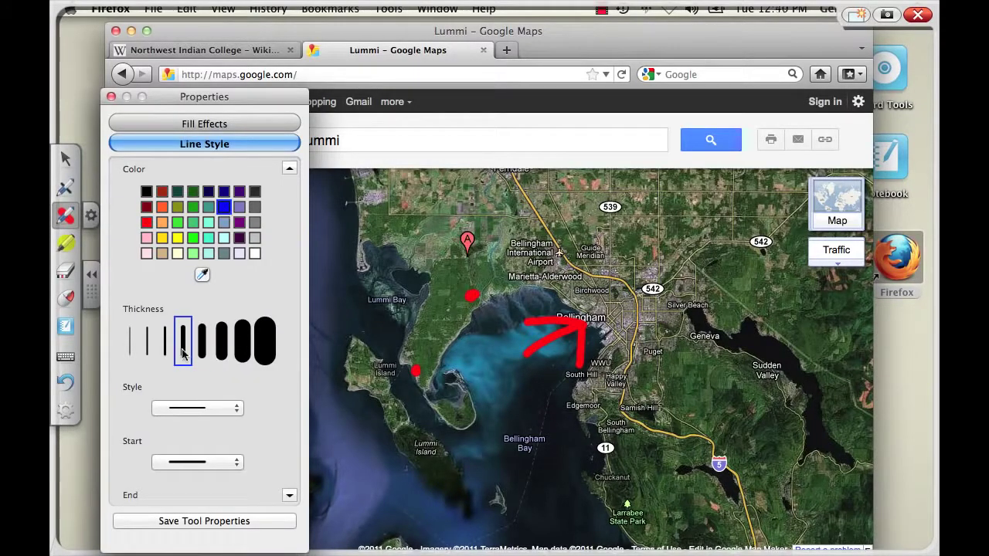
left_click(219, 524)
Draw a freehand blue scribble over the water from west of Lummi Island into Bellingham Bay, leaving the pen when done
mouse_move(420, 517)
left_mouse_down()
mouse_move(360, 472)
mouse_move(316, 354)
mouse_move(389, 459)
mouse_move(404, 506)
left_mouse_up()
mouse_move(220, 253)
left_mouse_down()
mouse_move(235, 247)
mouse_move(317, 357)
mouse_move(396, 502)
mouse_move(516, 452)
mouse_move(552, 503)
mouse_move(576, 514)
left_mouse_up()
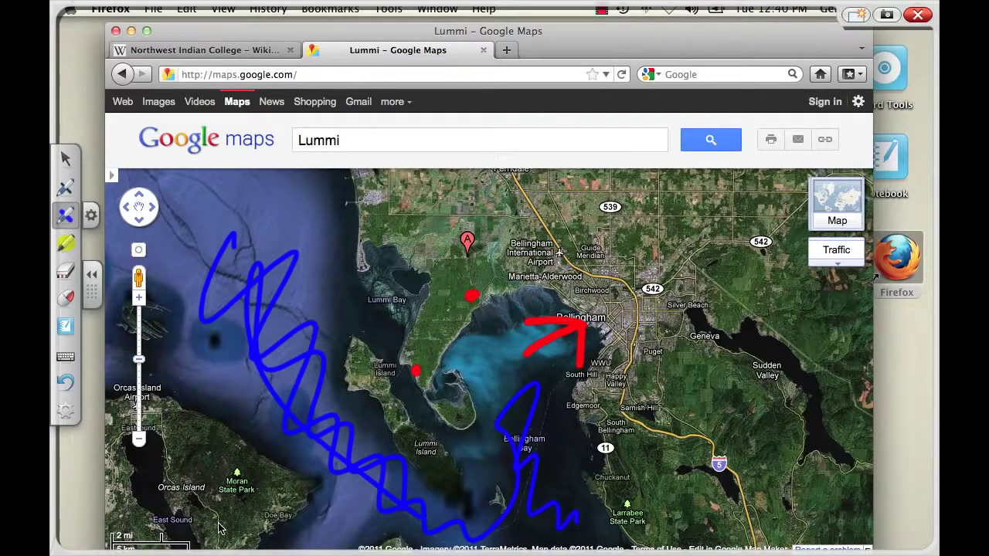
key("Escape")
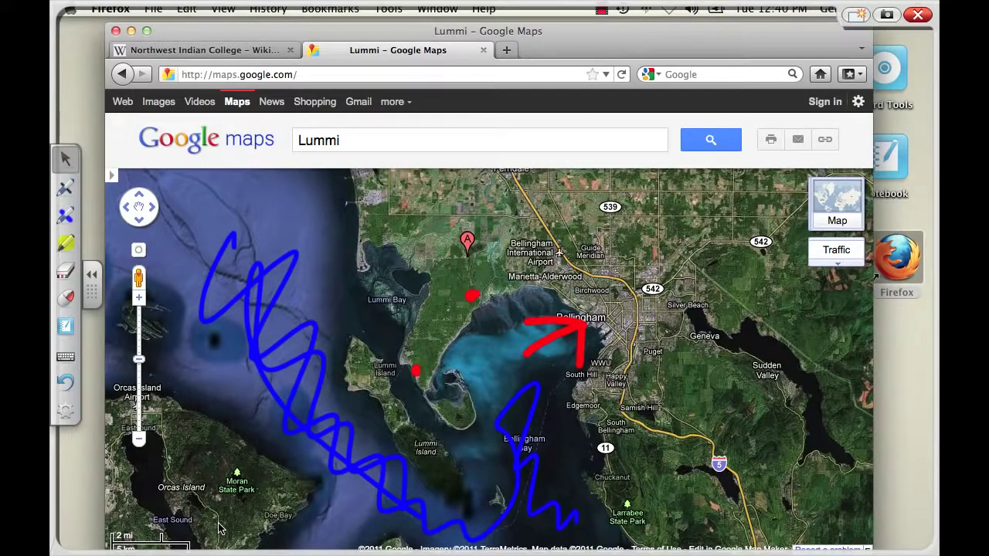
Save the ink drawn over the Lummi map to the notebook file, closing the ink layer
right_click(442, 302)
right_click(609, 250)
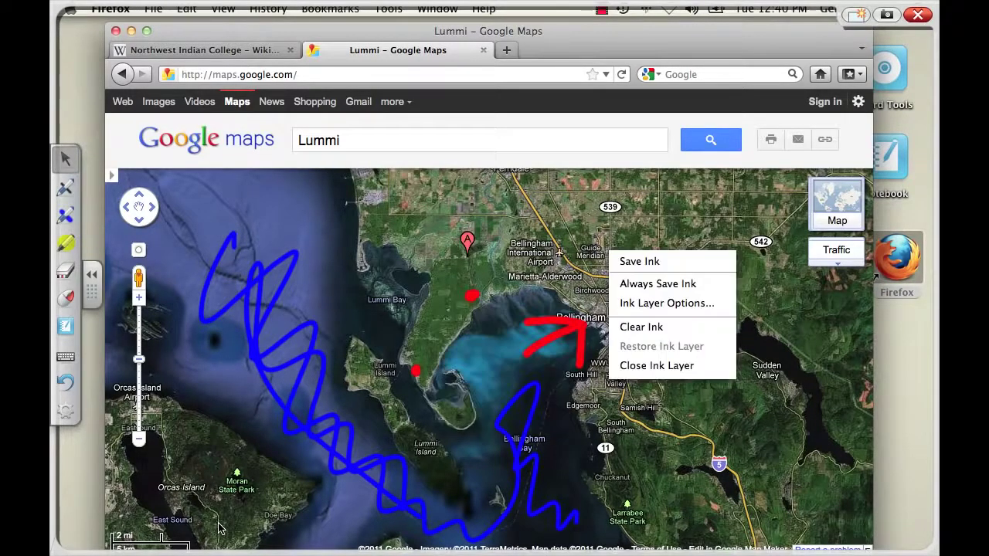
right_click(739, 404)
right_click(570, 322)
right_click(317, 254)
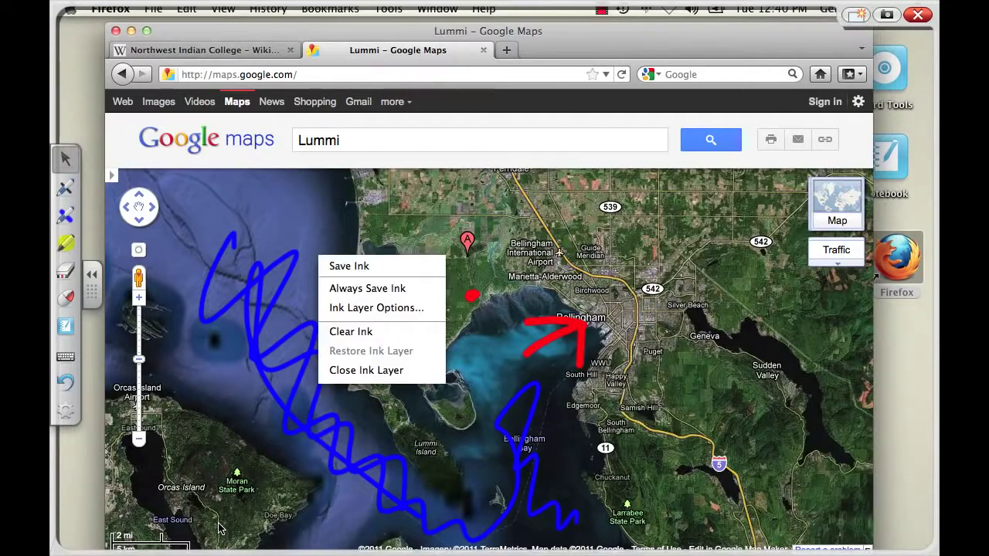
right_click(217, 176)
right_click(533, 176)
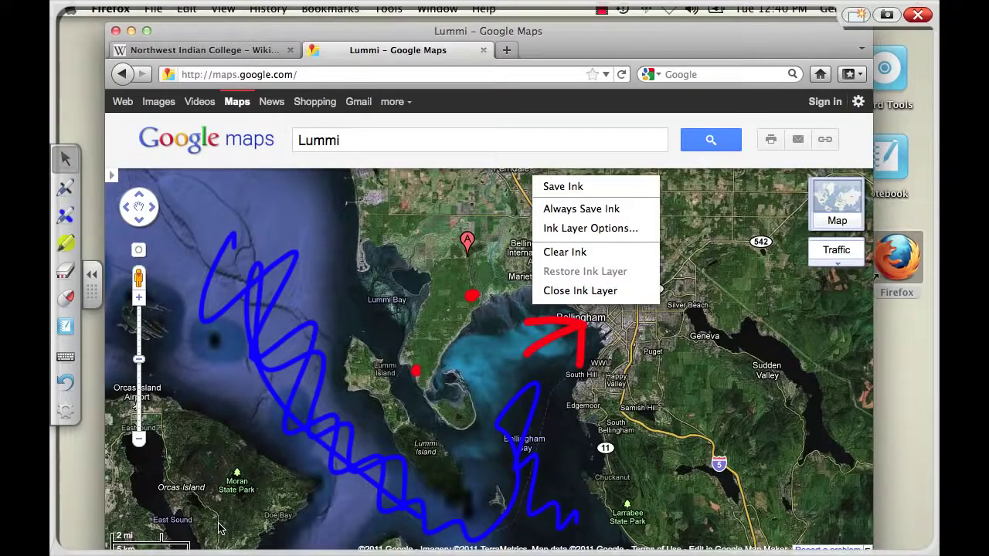
left_click(219, 528)
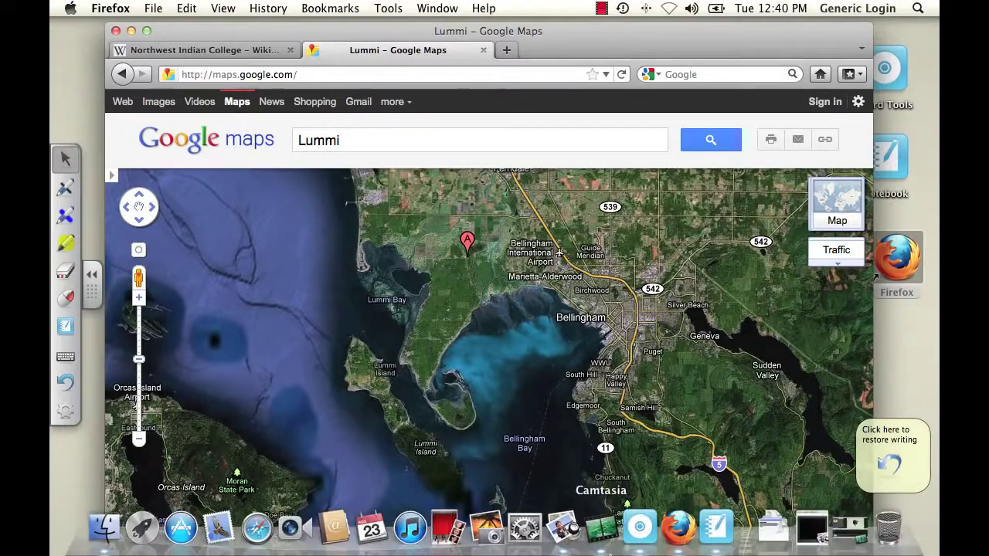
Switch to Notebook and review the captured Wikipedia page on page 1 and the annotated map on page 2
left_click(716, 530)
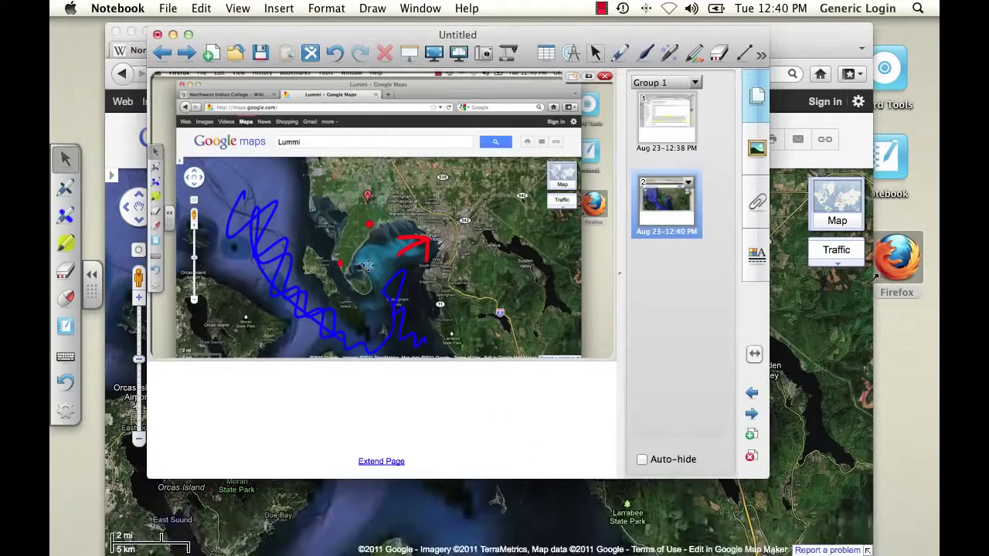
left_click(650, 123)
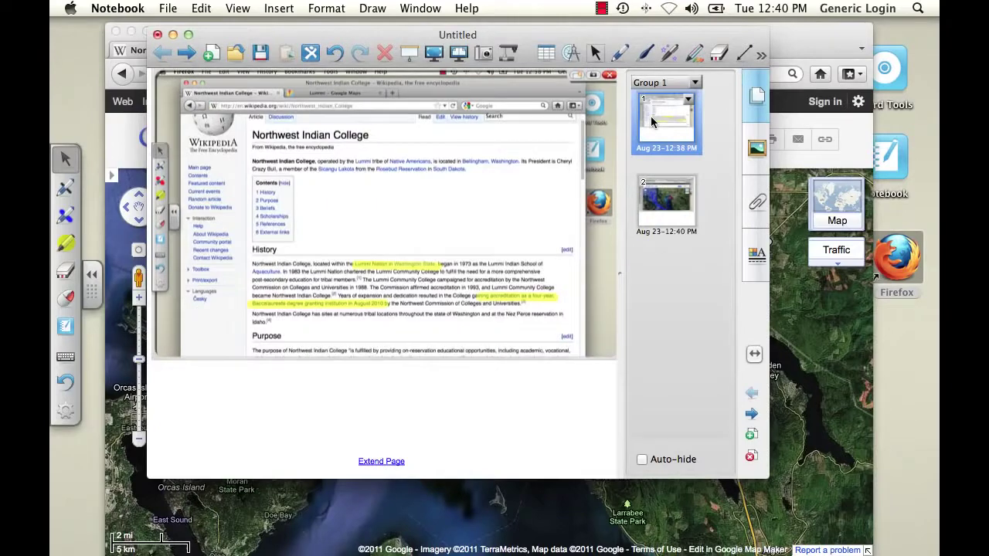
left_click(669, 201)
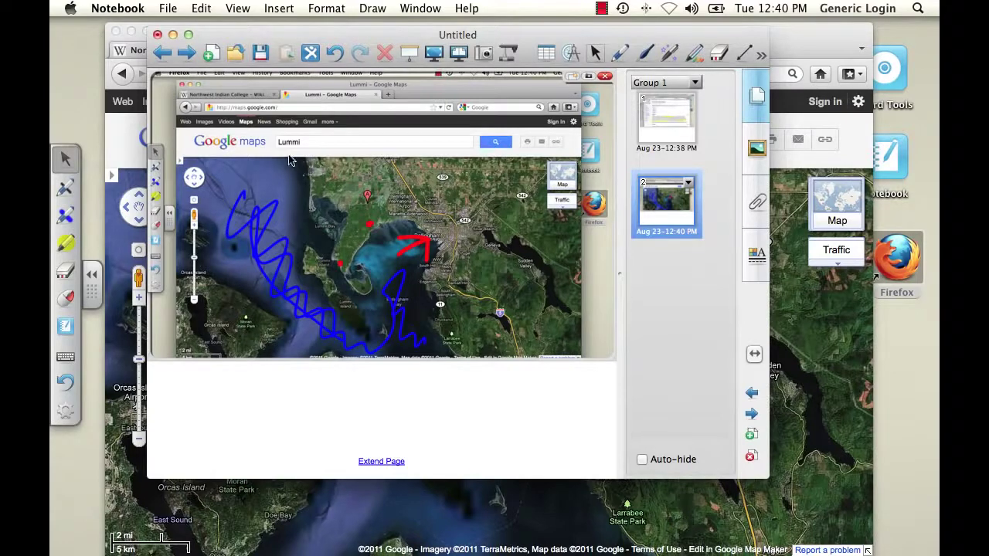
Show the formats available for exporting the notebook file
left_click(167, 10)
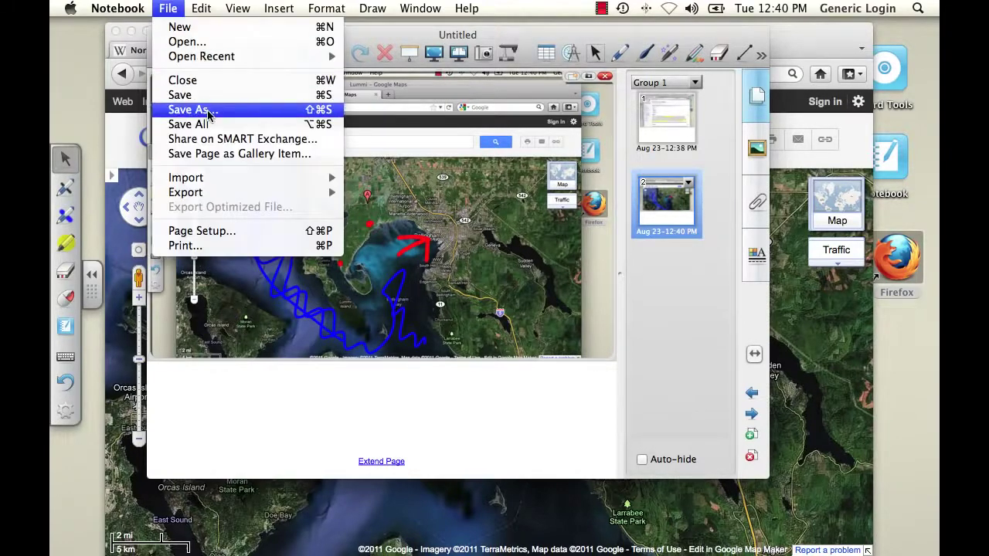
mouse_move(242, 199)
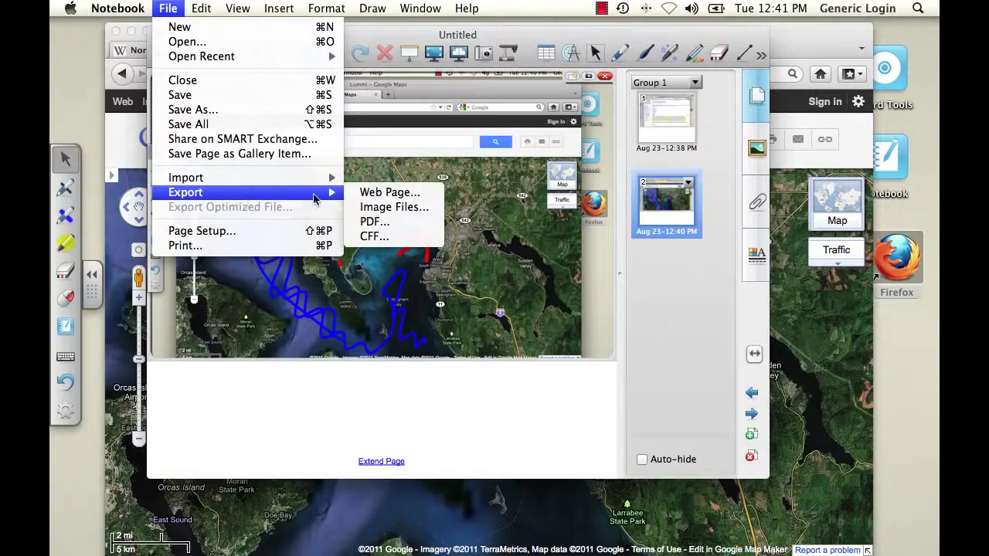